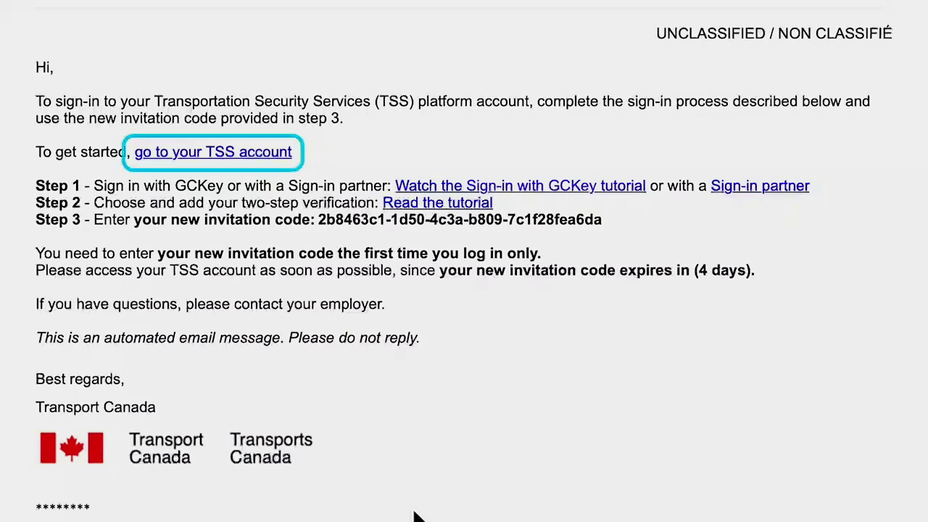
# Open the TSS account from the invitation in English, choose GCKey sign-in, and start a new account.
pyautogui.click(248, 154)
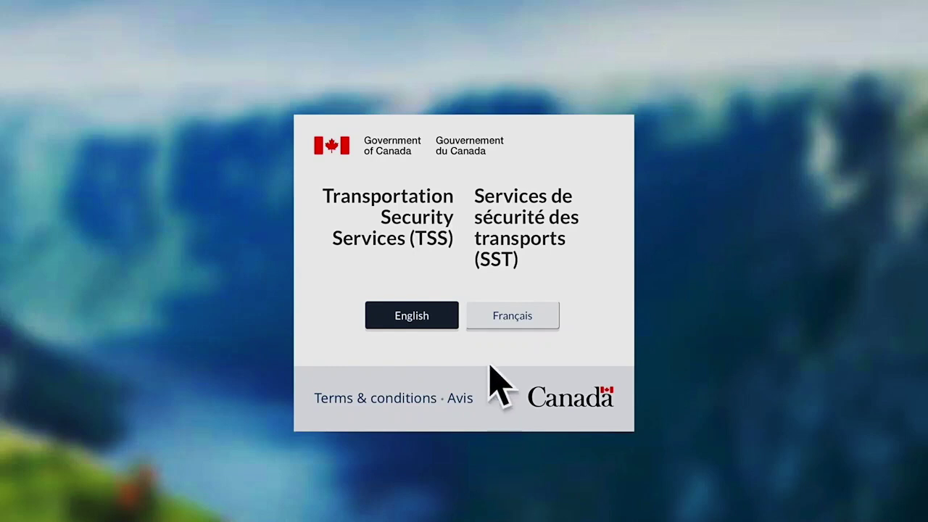
pyautogui.click(438, 324)
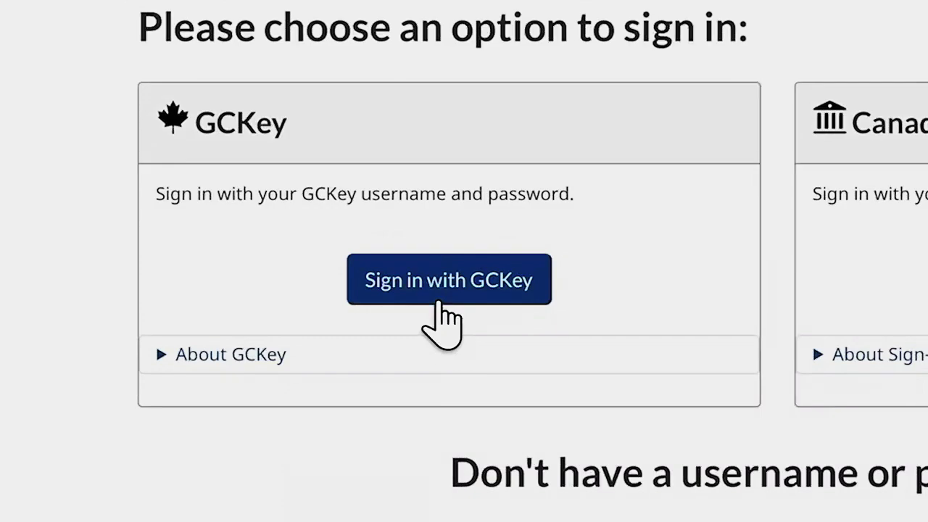
pyautogui.click(442, 319)
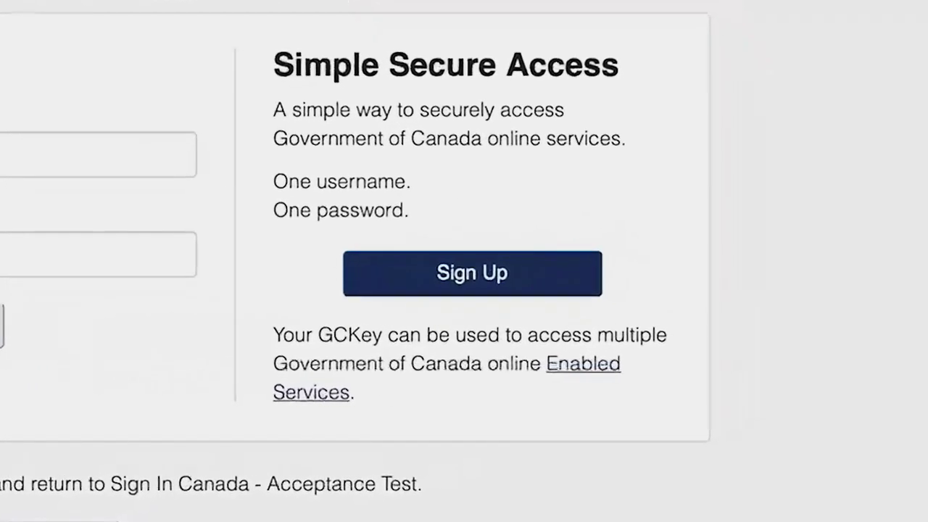
pyautogui.click(577, 290)
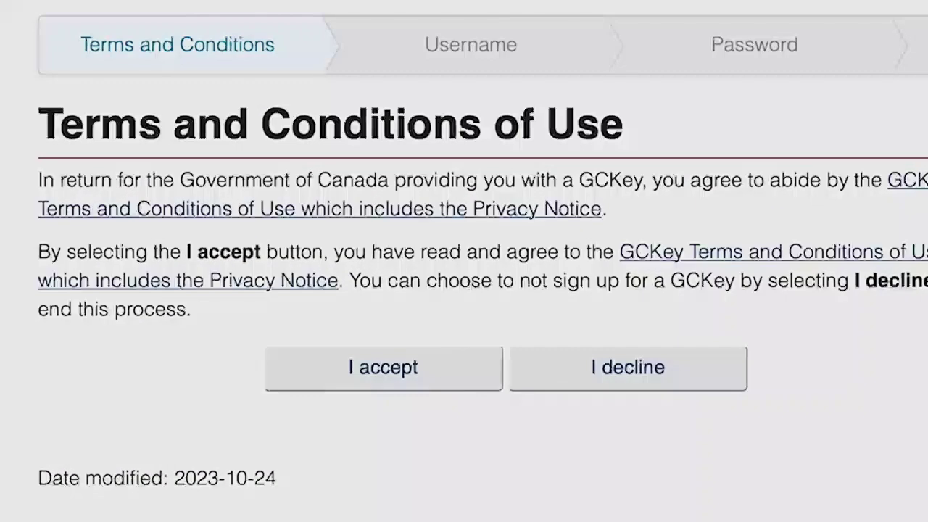
# Accept the GCKey terms and conditions and submit a new username.
pyautogui.click(427, 392)
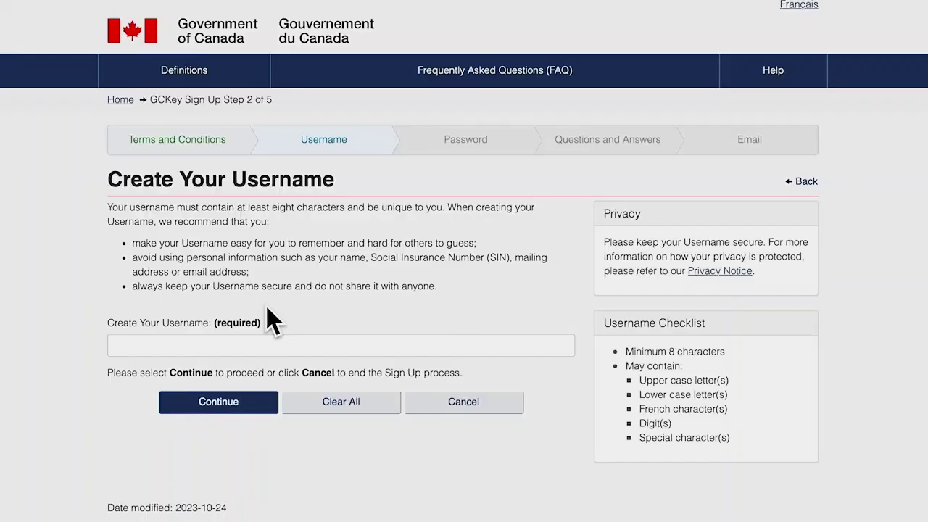
pyautogui.click(277, 345)
pyautogui.write('Dennis125')
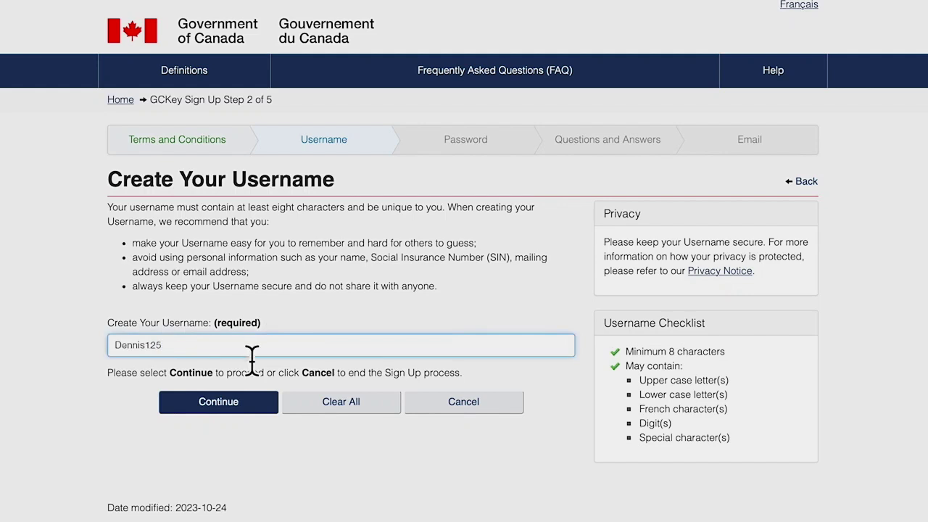
pyautogui.click(239, 403)
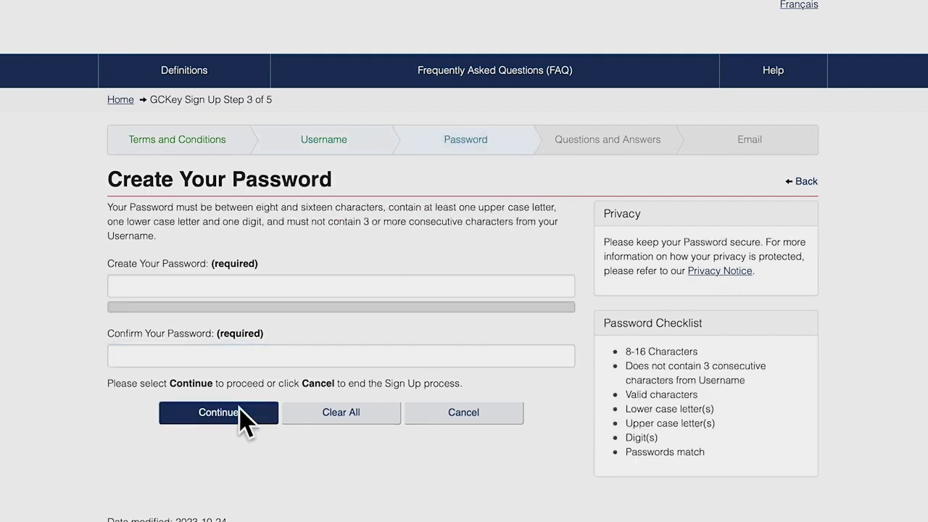
# Enter the account password, confirm it, and submit it.
pyautogui.click(181, 286)
pyautogui.write('PasswordTest')
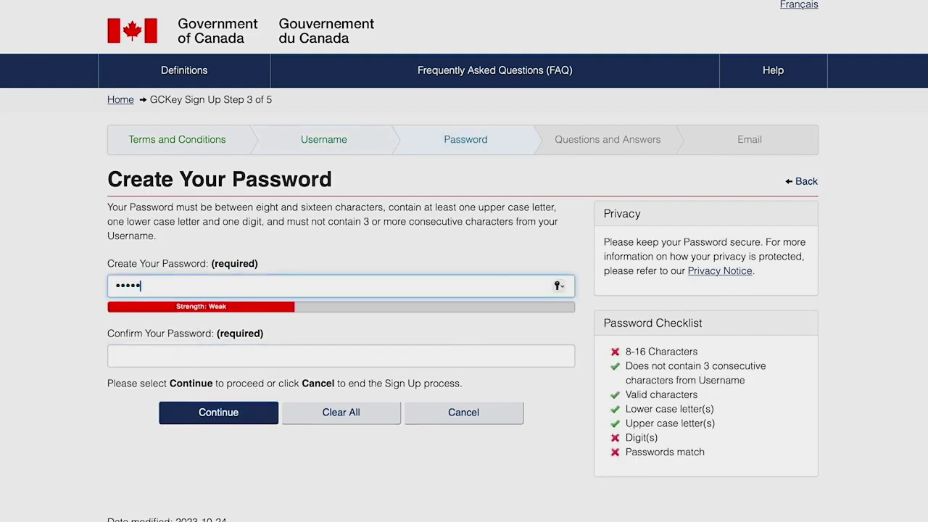
pyautogui.write('123')
pyautogui.click(132, 362)
pyautogui.write('PasswordTest123')
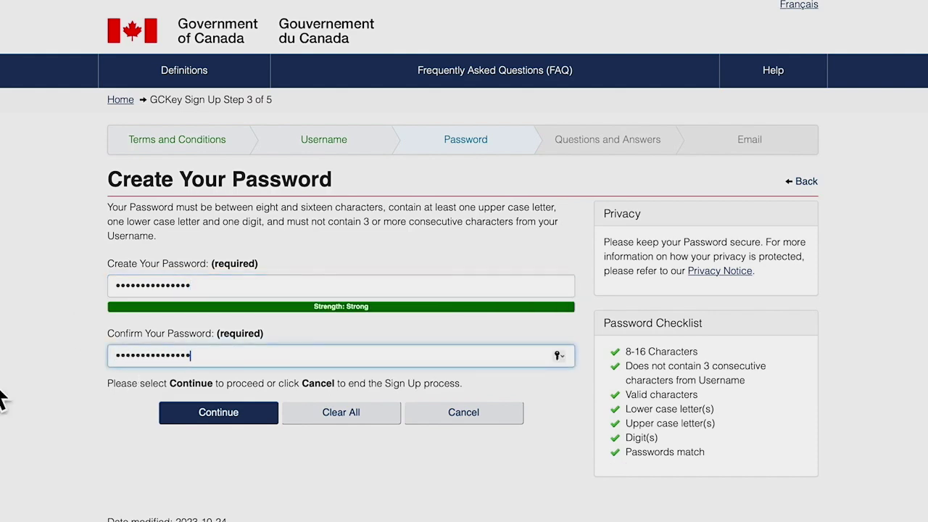
pyautogui.click(220, 415)
pyautogui.click(239, 279)
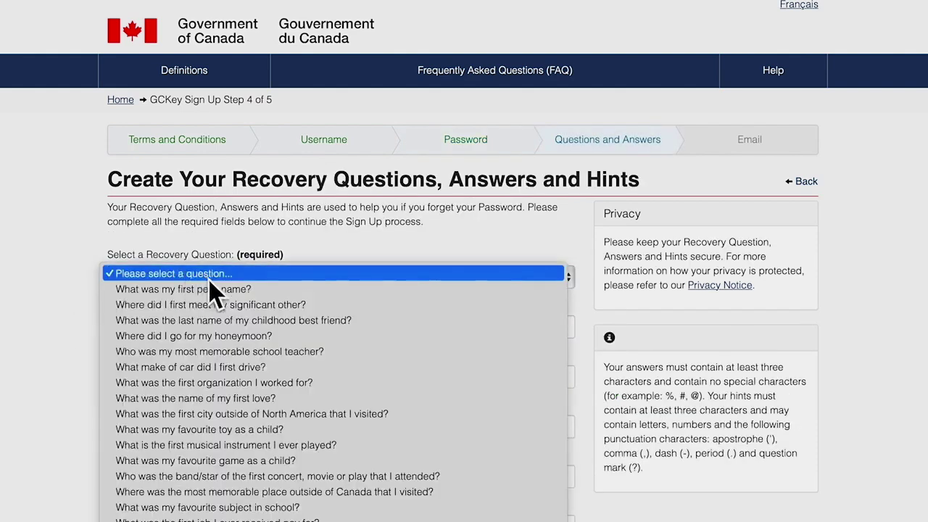
# Choose the first pet's name question, then enter its answer and the memorable person with a hint.
pyautogui.click(218, 290)
pyautogui.click(199, 333)
pyautogui.write('Sarah')
pyautogui.press('Tab')
pyautogui.write('Grant')
pyautogui.click(187, 426)
pyautogui.write('brother')
pyautogui.scroll(-3, 182, 421)
# Enter the memorable date with its hint, submit, and type the recovery email address.
pyautogui.click(130, 395)
pyautogui.write('2012-10-06')
pyautogui.press('Tab')
pyautogui.write('First child')
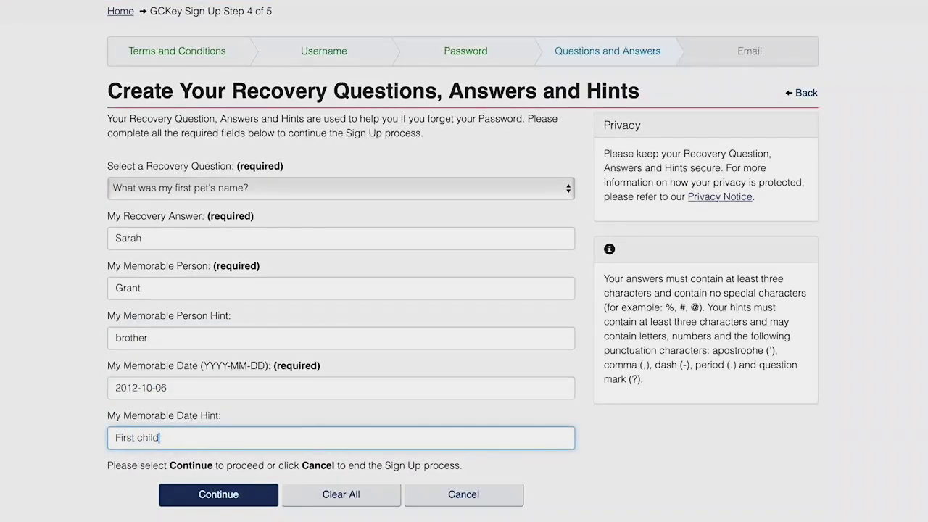
pyautogui.click(216, 495)
pyautogui.click(141, 367)
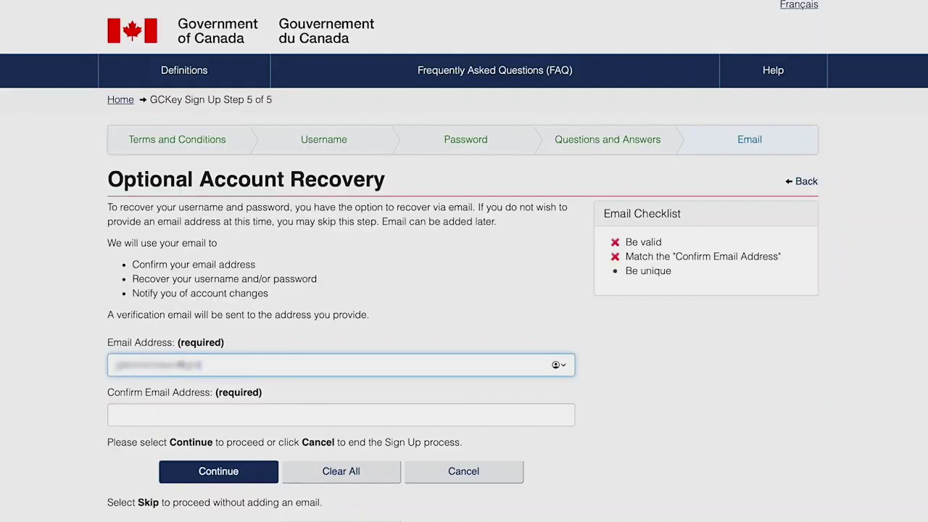
# Confirm the recovery email address and complete the GCKey sign-up.
pyautogui.click(122, 416)
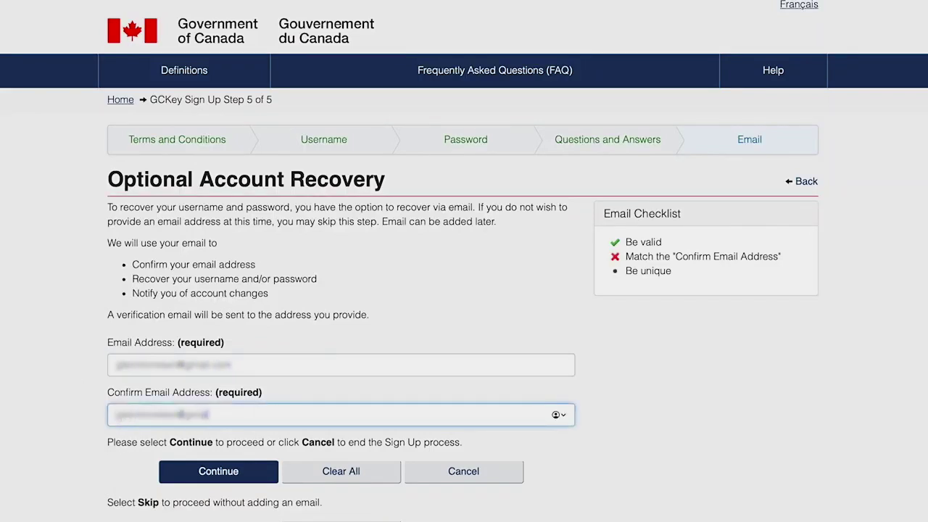
pyautogui.click(218, 472)
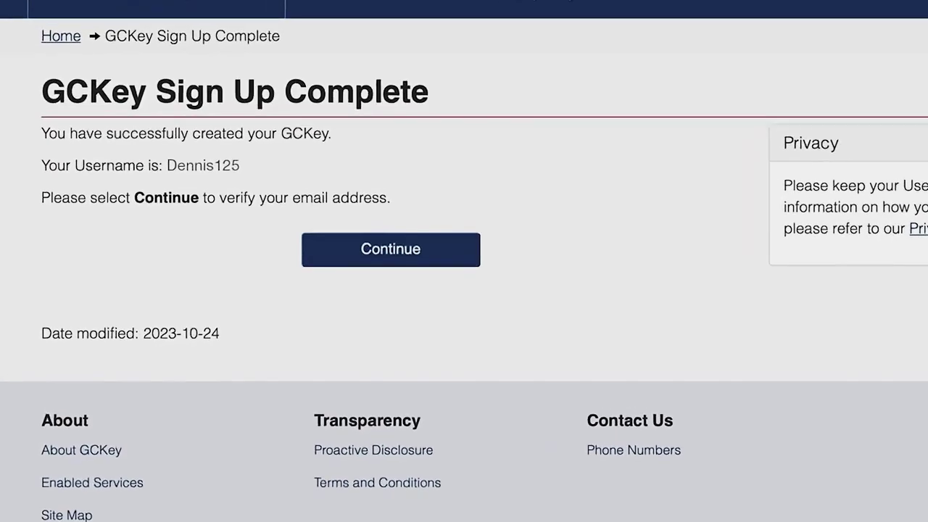
pyautogui.click(441, 262)
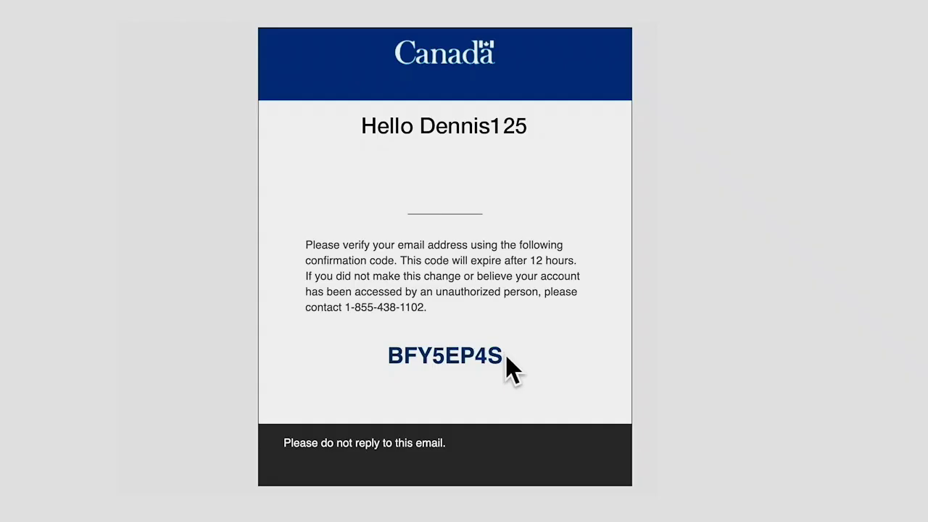
# Verify the email with the emailed confirmation code, then go to the account home page.
pyautogui.moveTo(507, 356); pyautogui.dragTo(395, 368)
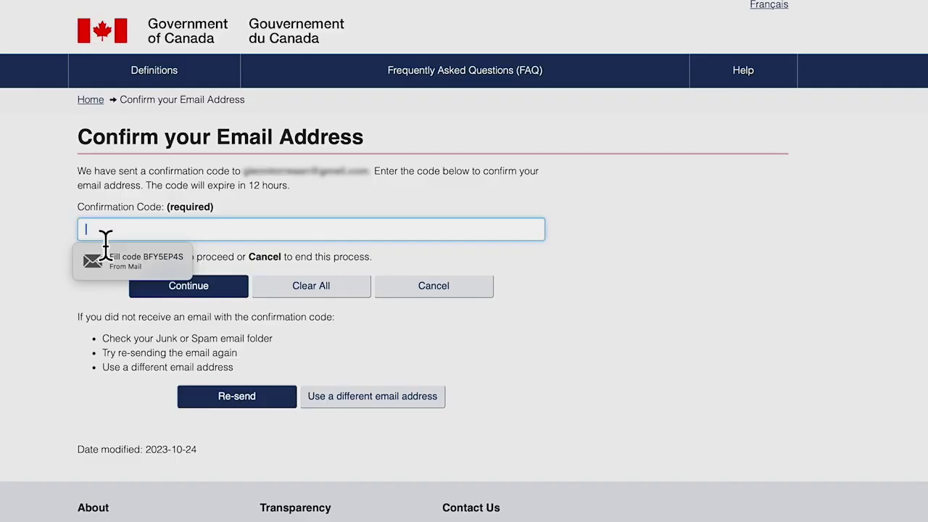
pyautogui.click(105, 253)
pyautogui.click(197, 285)
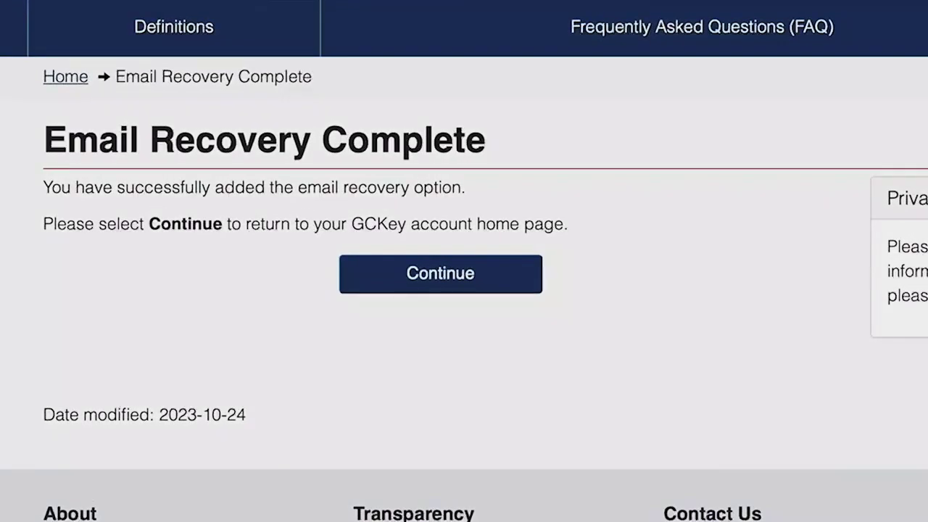
pyautogui.click(440, 290)
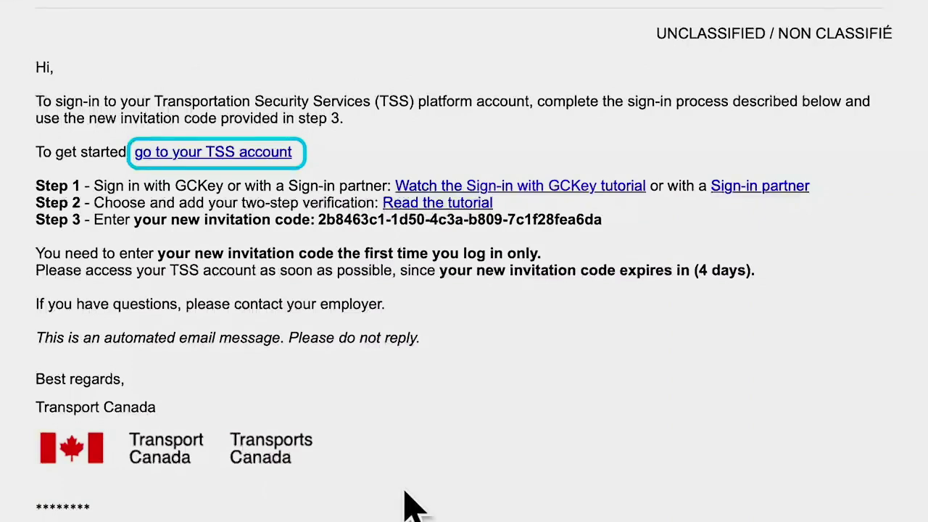
# Reopen the TSS account in English and choose the Canadian banks sign-in partner option.
pyautogui.click(251, 155)
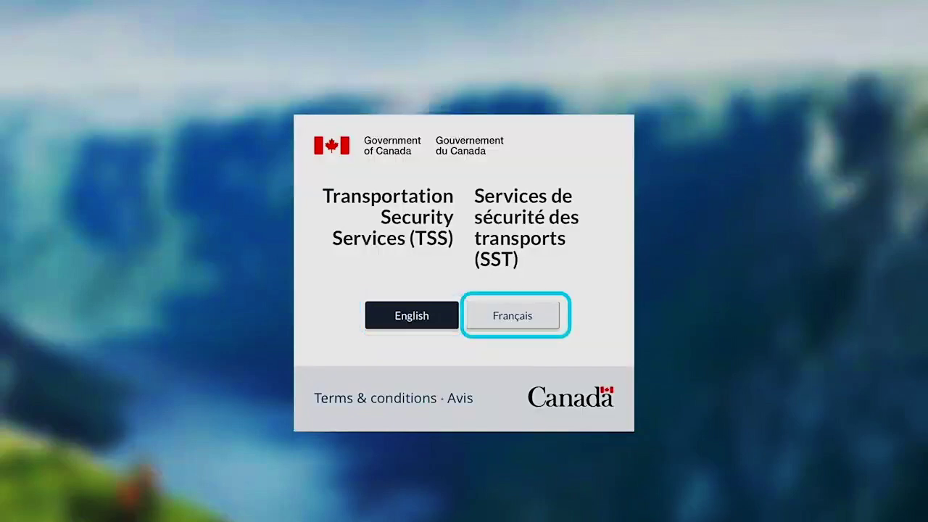
pyautogui.click(415, 321)
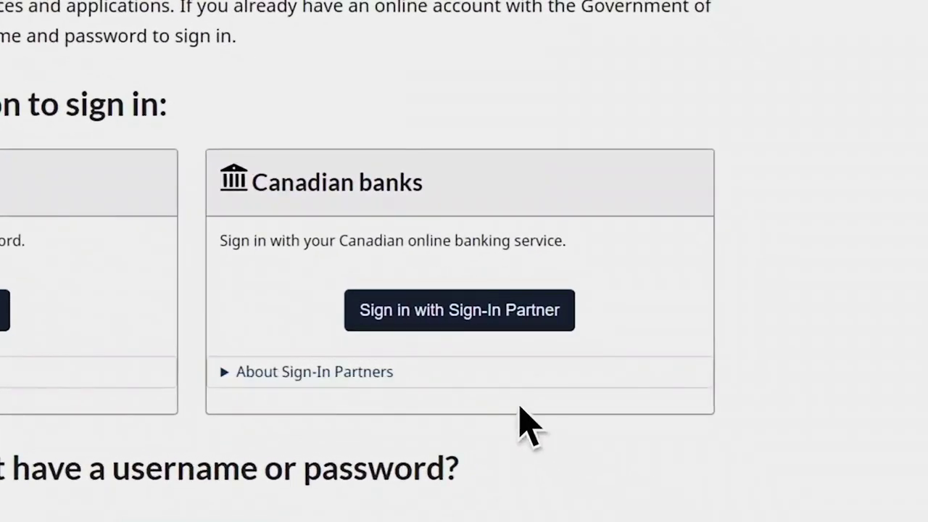
pyautogui.click(518, 325)
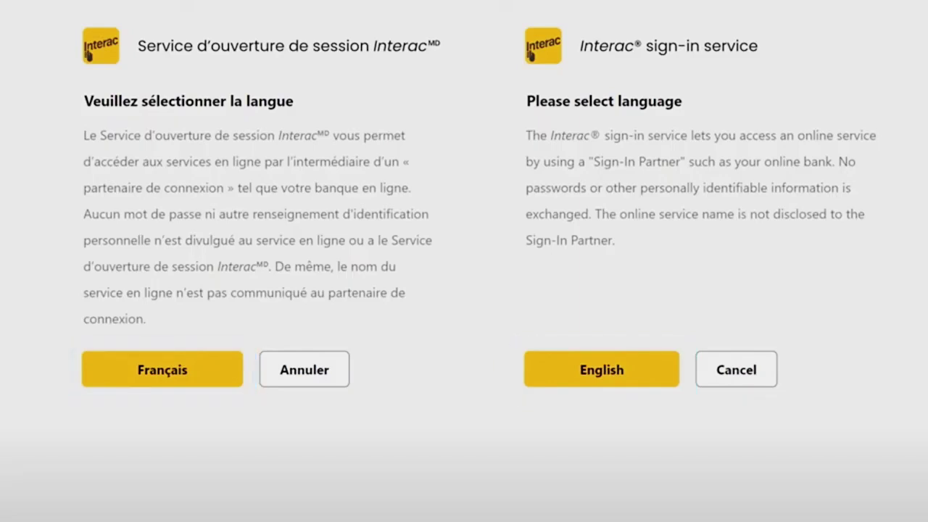
# Continue in English to the Interac list of sign-in partner banks and credit unions.
pyautogui.click(643, 382)
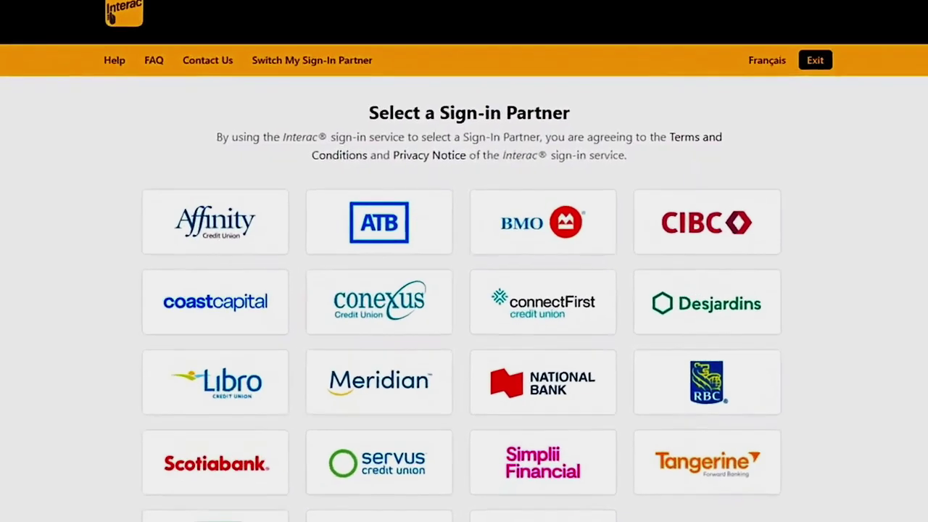